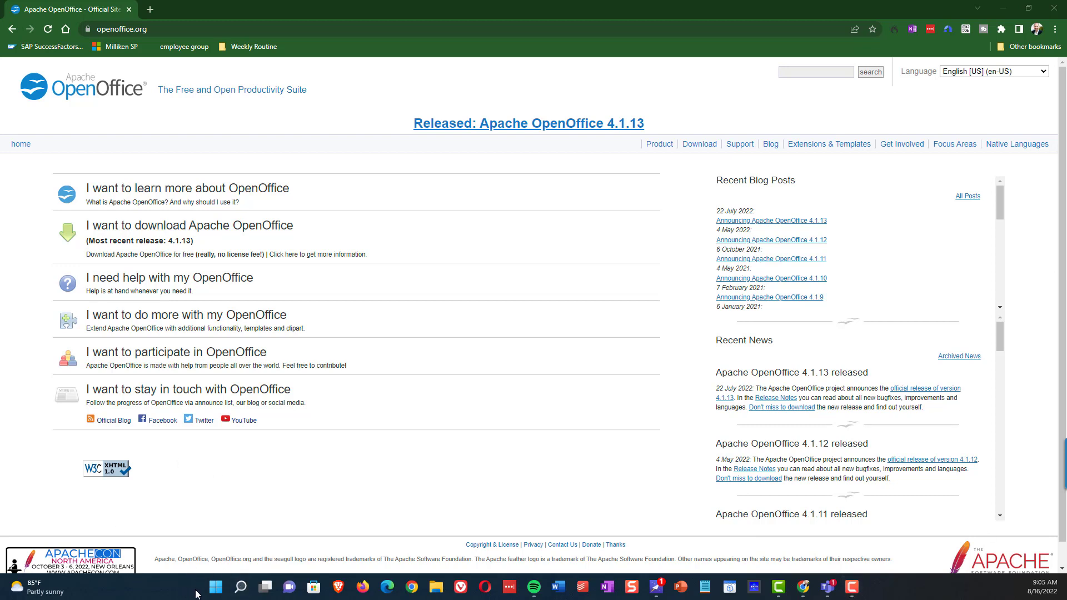
Search for 'ope' in Windows and launch OpenOffice Calc to a blank Untitled 1 spreadsheet.
left_click(237, 594)
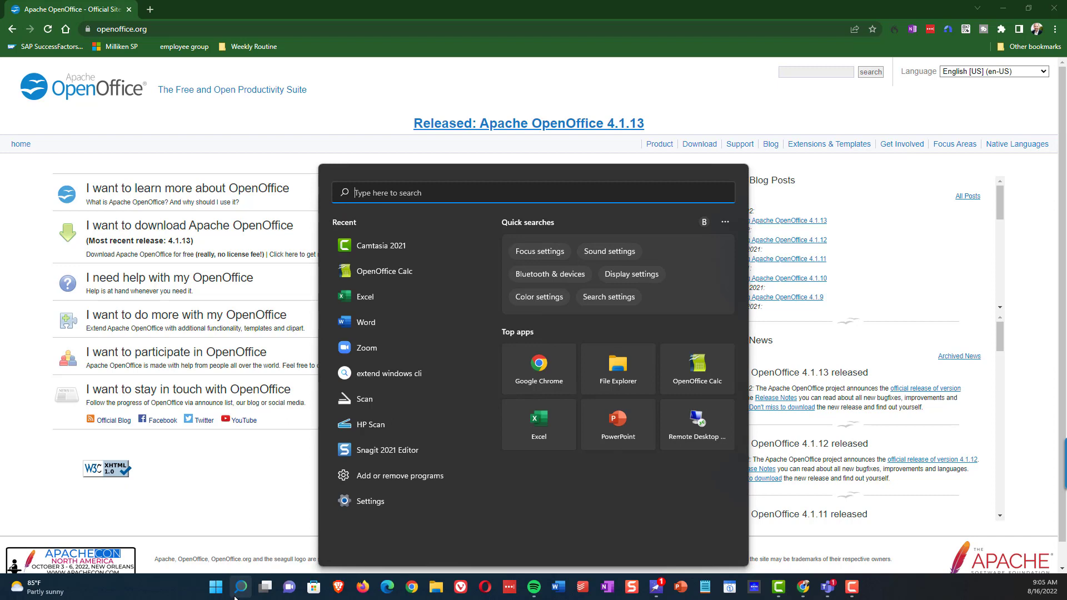
type("ope")
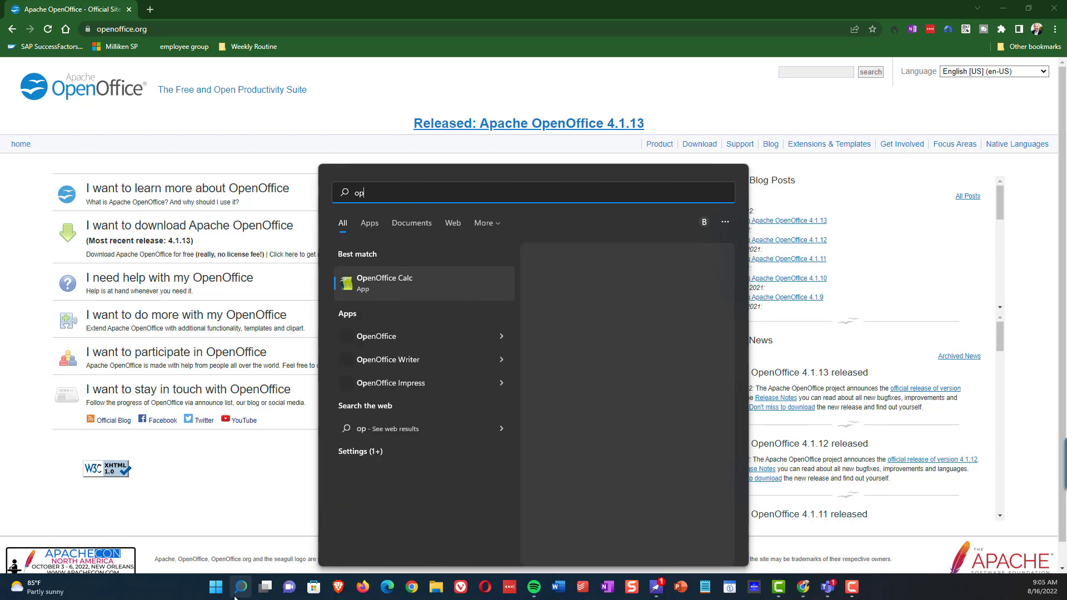
left_click(410, 285)
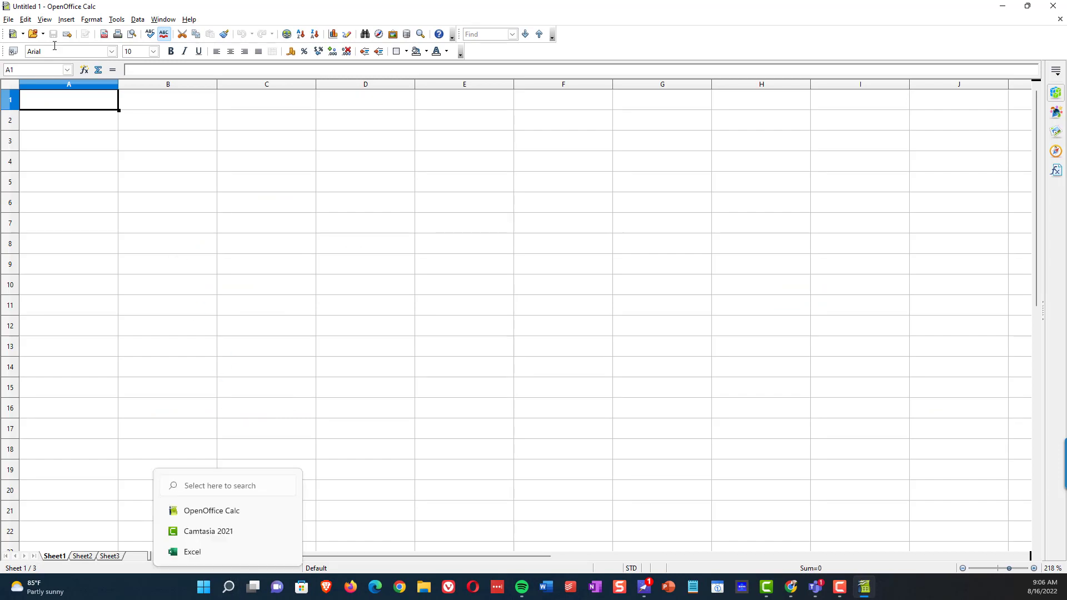
Open OODemoFile.csv from the Downloads folder with Ctrl+O, reaching the Text Import dialog.
left_click(7, 20)
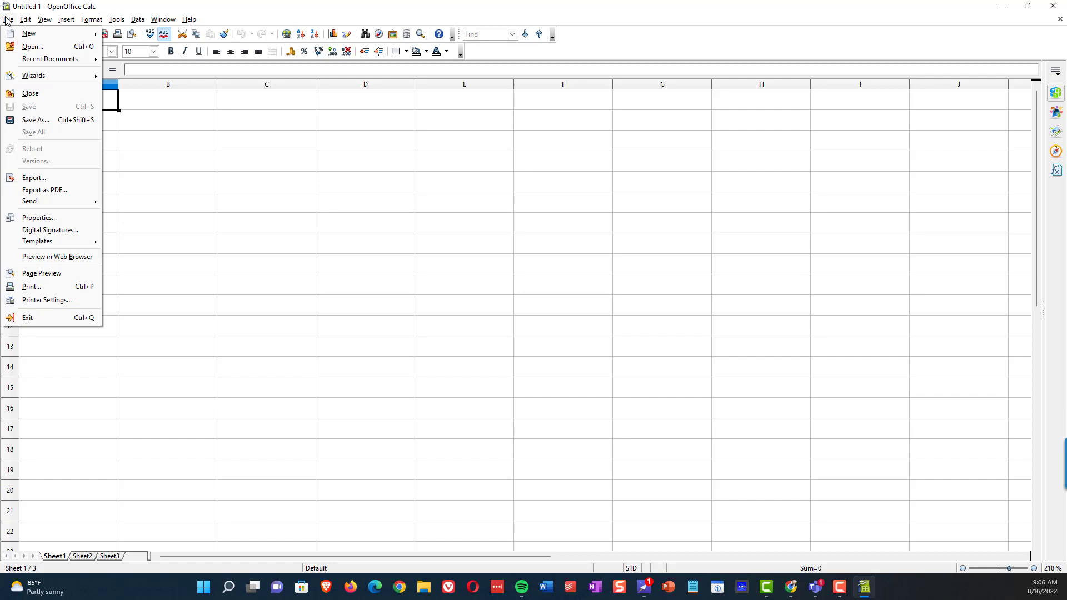
key("Escape")
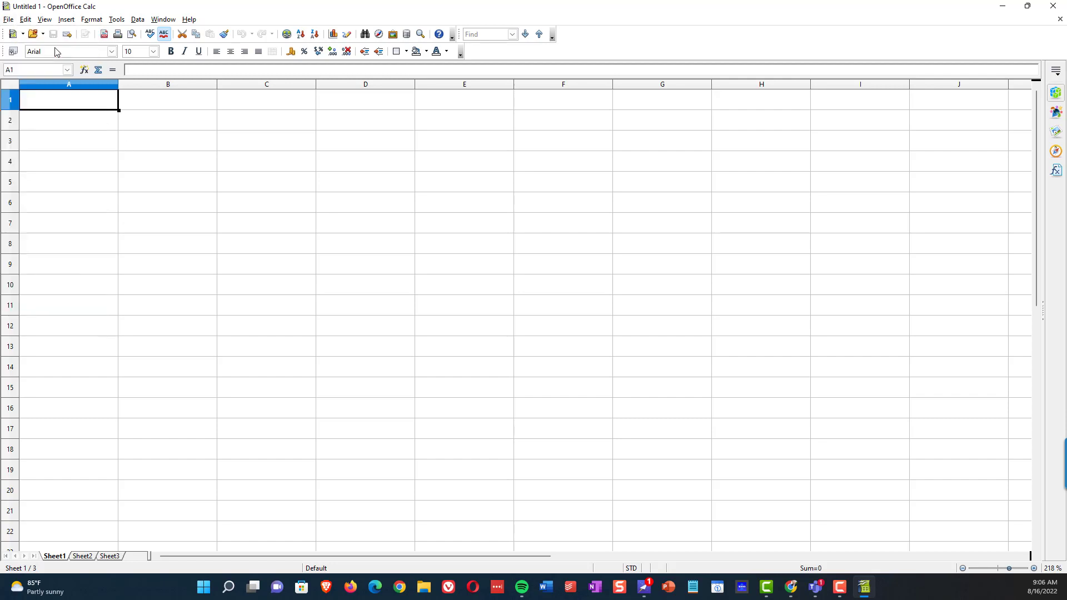
key("ctrl+o")
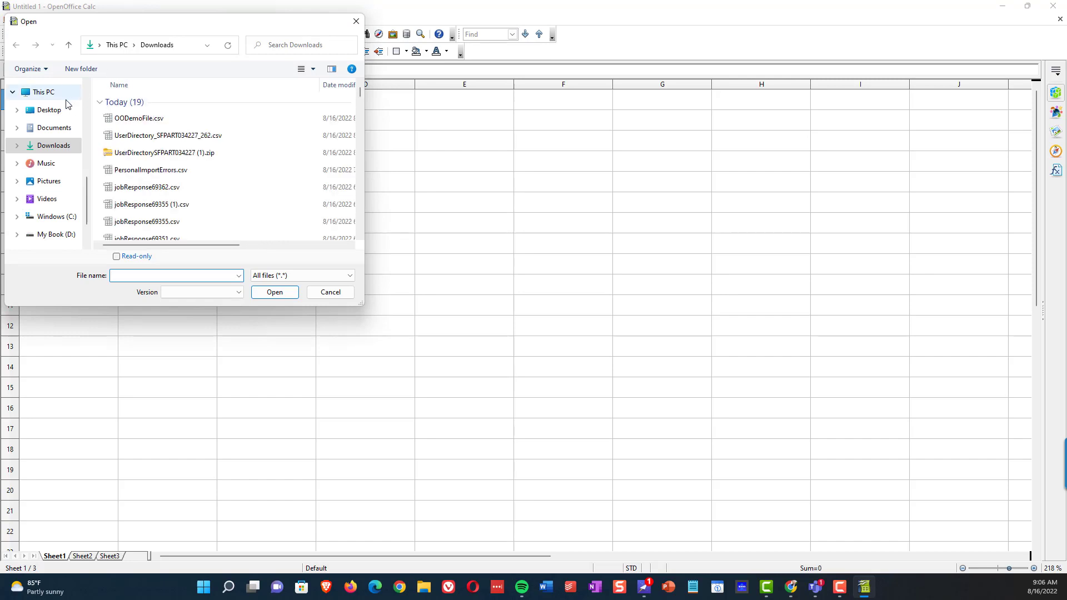
left_click(132, 123)
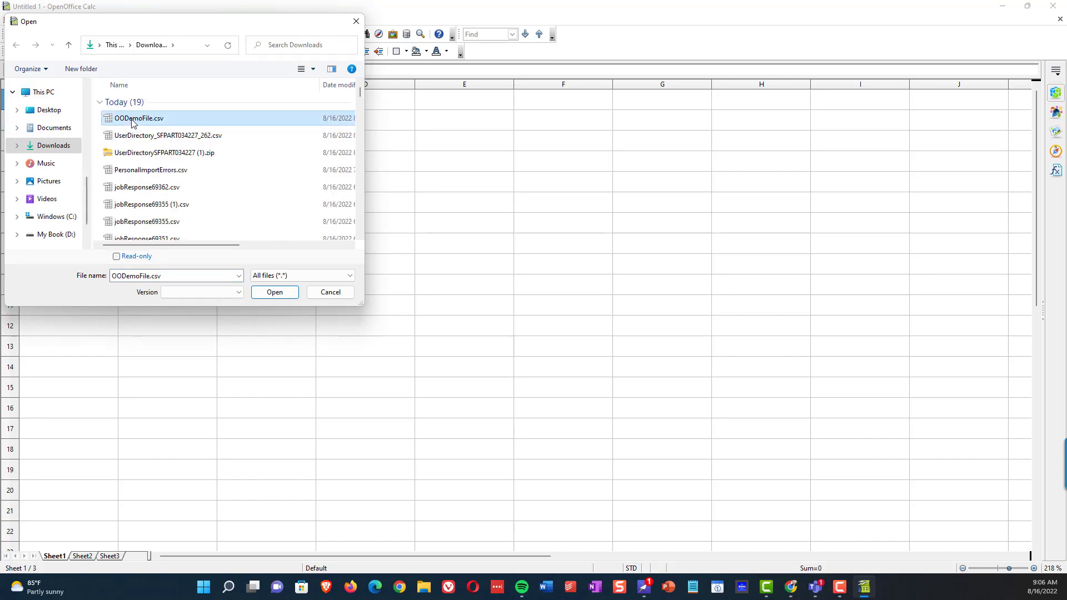
left_click(133, 118)
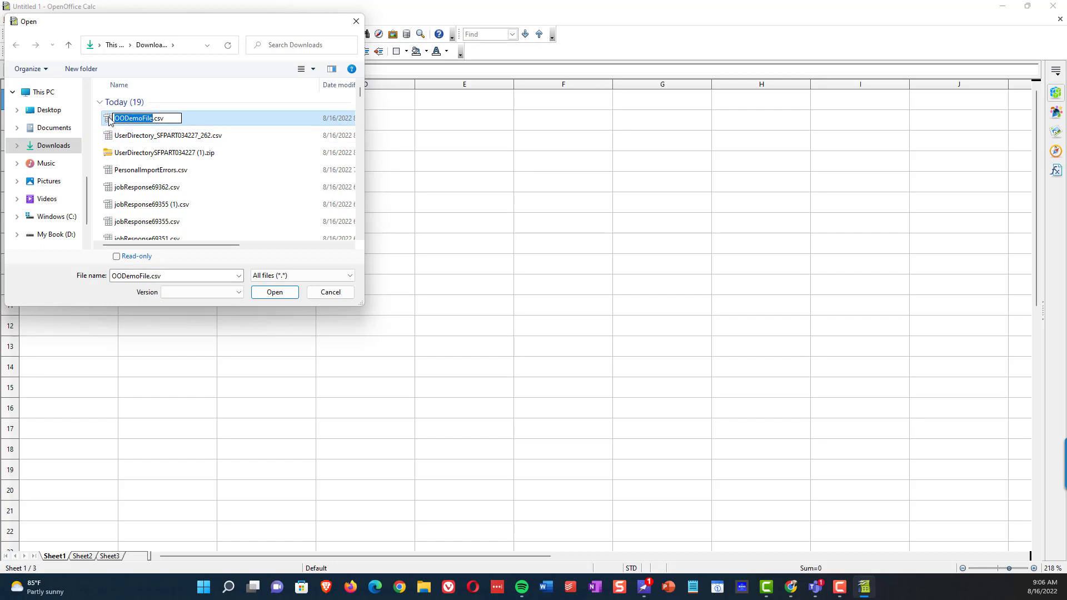
double_click(110, 120)
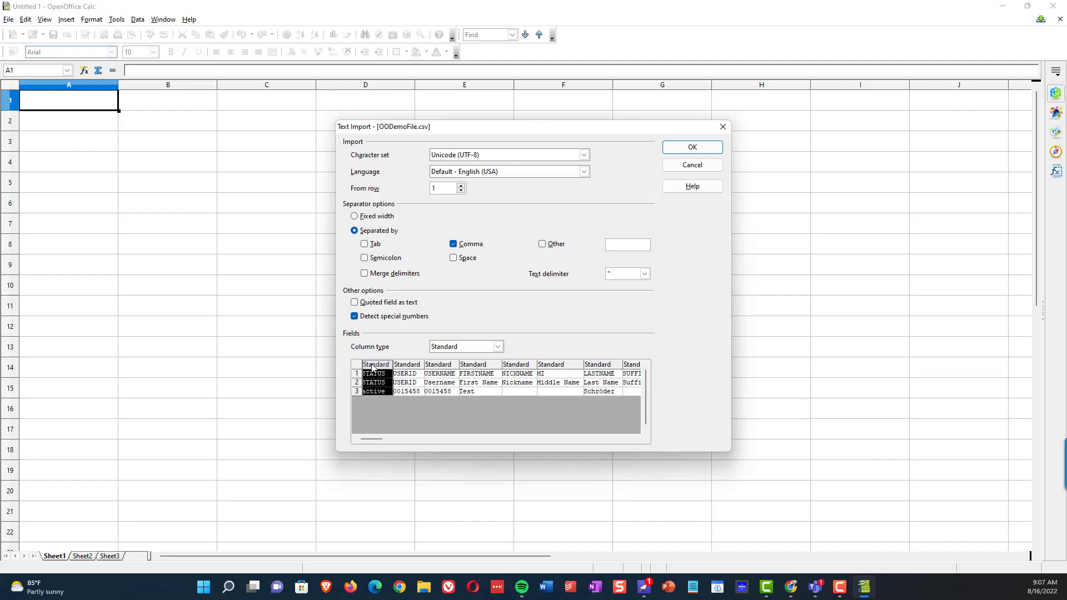
Select all preview columns through ASSIGNMENTUUID and set their column type to Text.
key("shift+Right")
key("shift+Right")
key("shift+Right")
key("shift+Right")
key("shift+Right")
key("shift+Right")
key("shift+Right")
key("shift+Right")
key("shift+Right")
key("shift+Right")
key("shift+Right")
key("shift+Right")
key("shift+Right")
key("shift+Right")
key("shift+Right")
key("shift+Right")
key("shift+Right")
key("shift+Right")
key("shift+Right")
key("shift+Right")
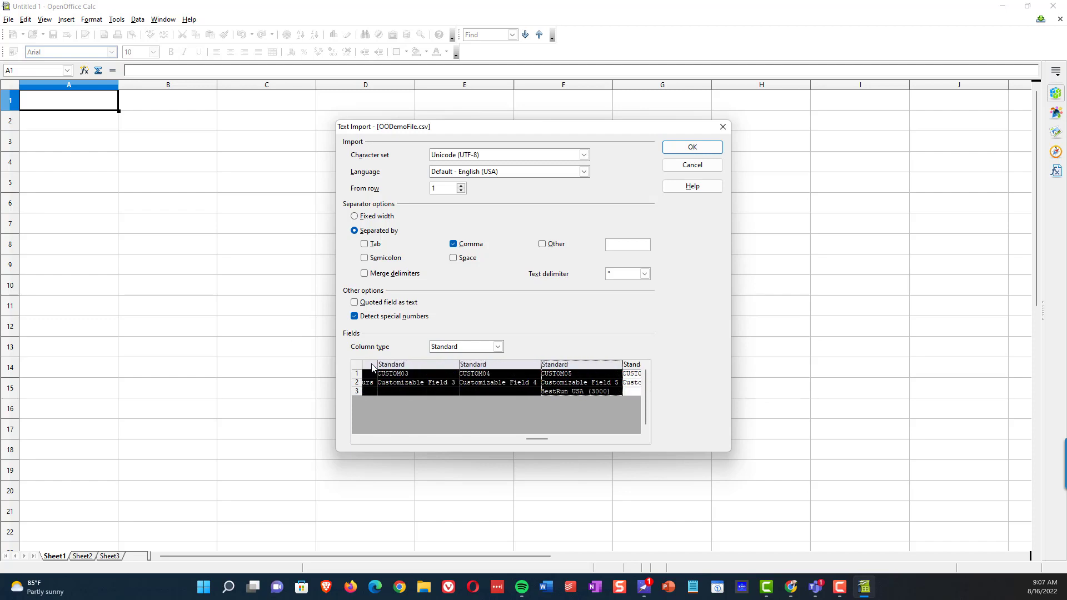
key("shift+Right")
key("shift+Right")
key("shift+Right")
key("shift+Right")
key("shift+Right")
key("shift+Right")
key("shift+Right")
key("shift+Right")
key("shift+Right")
key("shift+Right")
key("shift+Right")
key("shift+Right")
key("shift+Right")
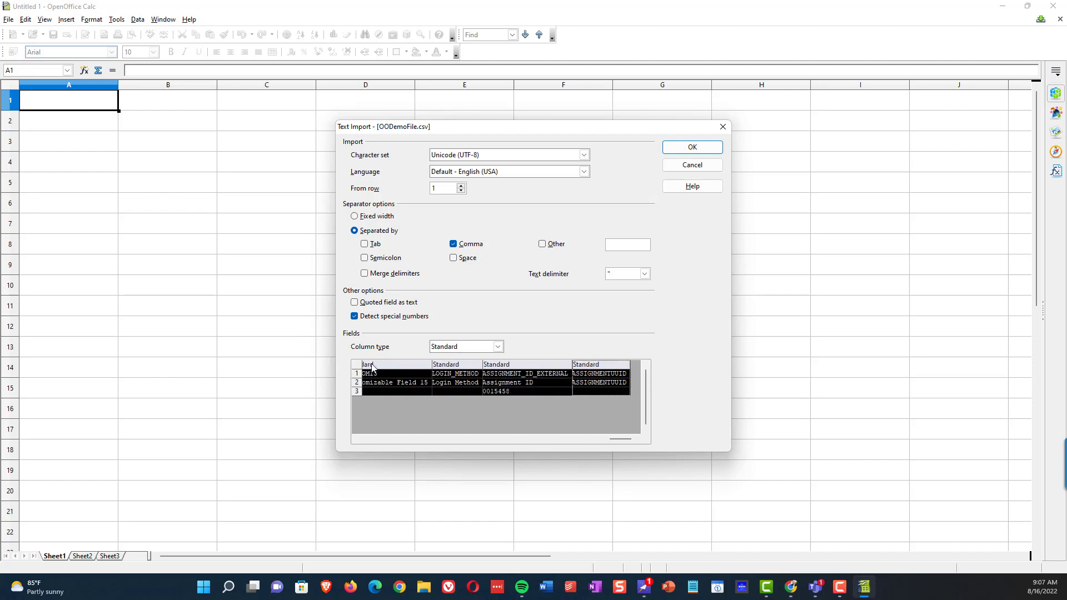
left_click(498, 346)
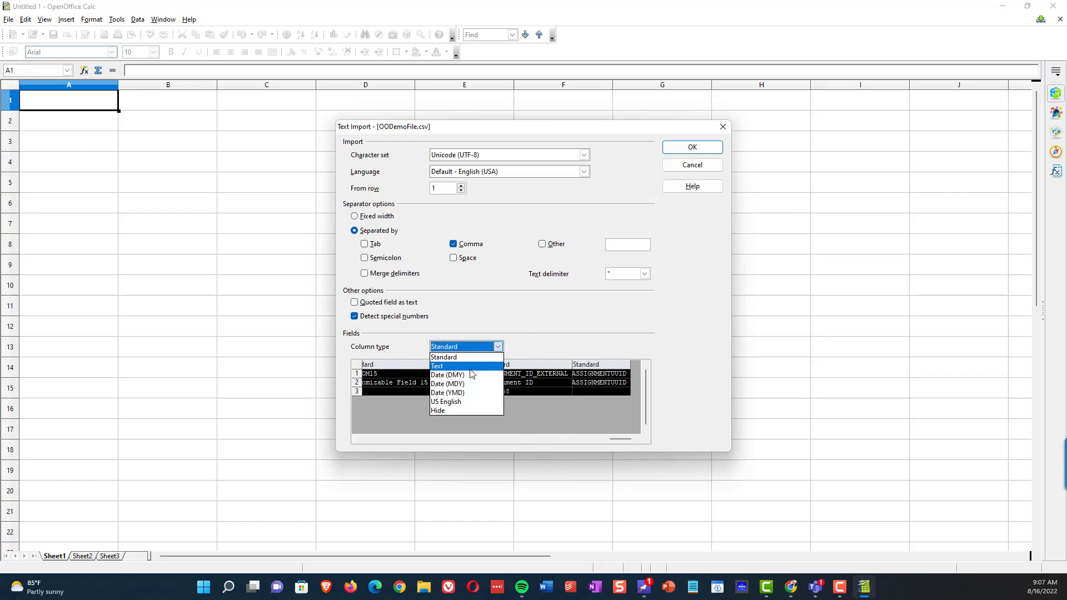
left_click(474, 366)
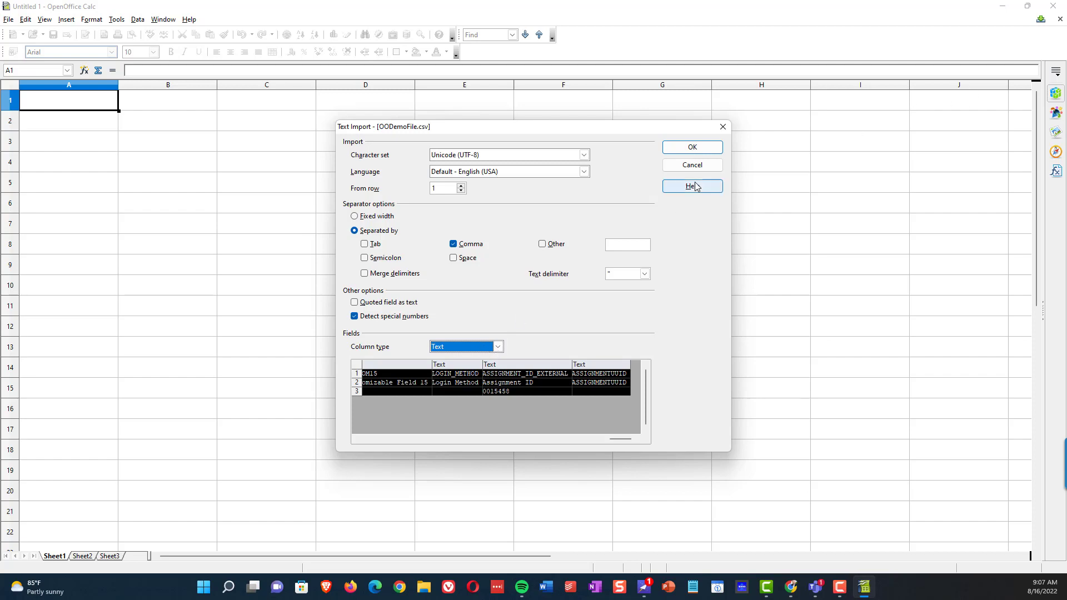
left_click(693, 147)
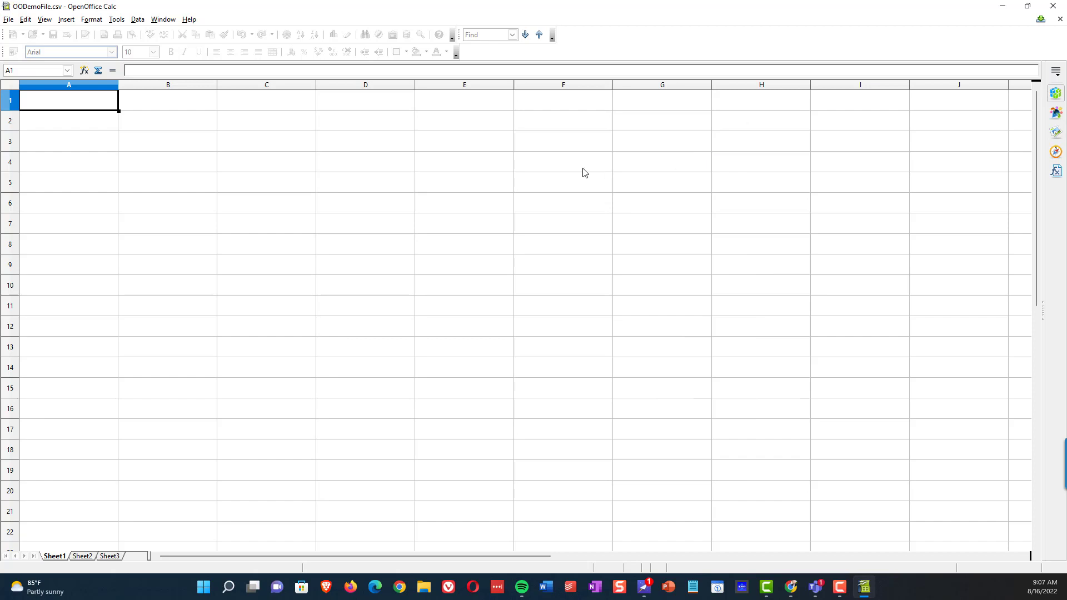
left_click(220, 169)
left_click(99, 134)
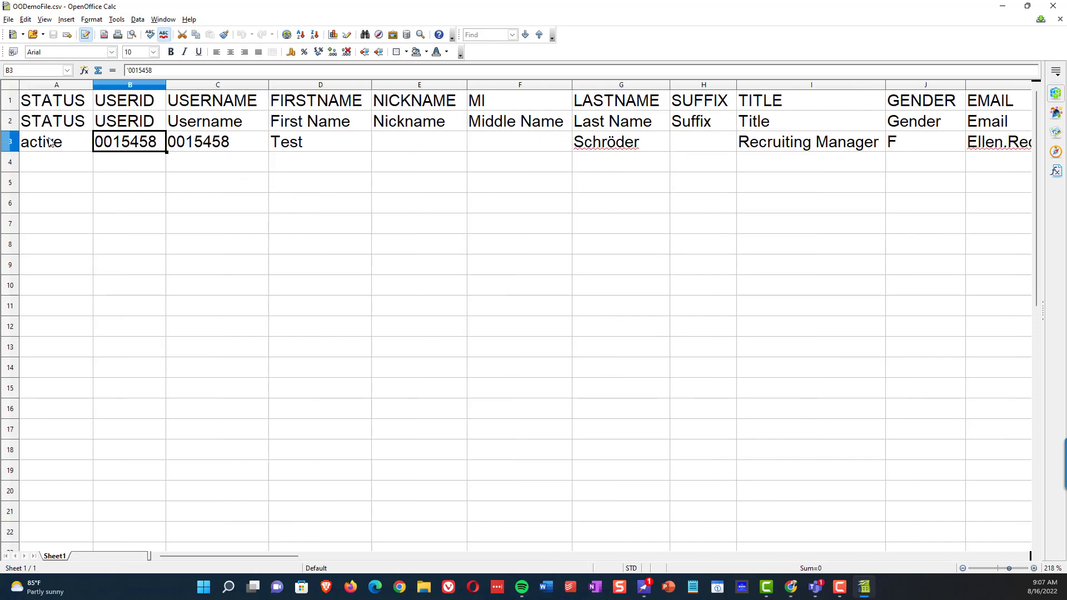
left_click(51, 140)
Step across row 3 to verify the leading zeros and the accented last name in G3.
key("Right")
key("Right")
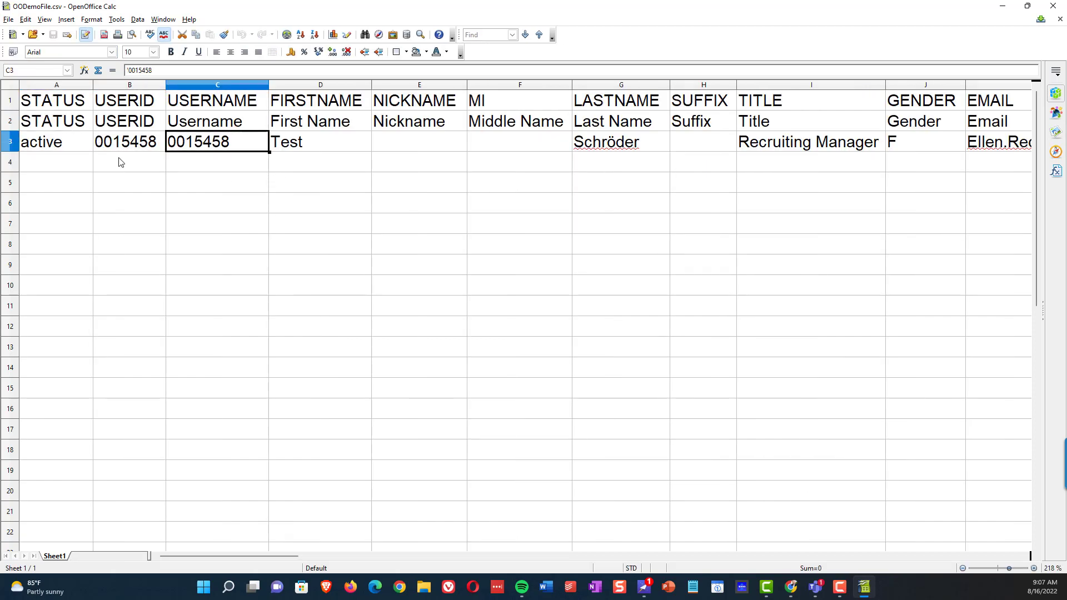
key("Left")
key("Left")
key("Right")
key("Right")
key("Right")
key("Right")
key("Right")
key("Right")
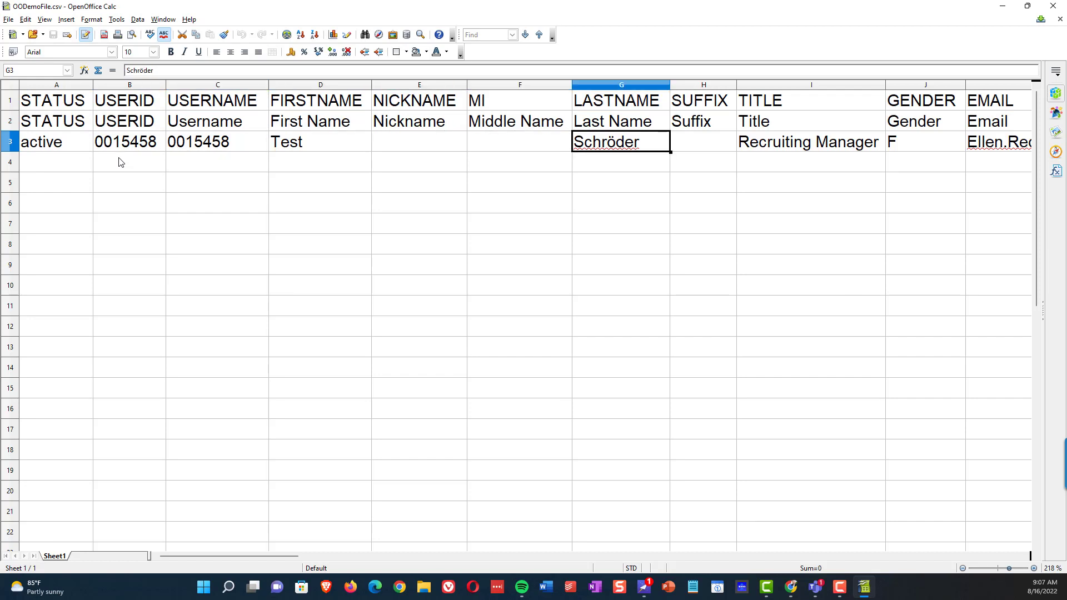
key("Left")
key("Left")
key("Left")
key("Left")
key("Left")
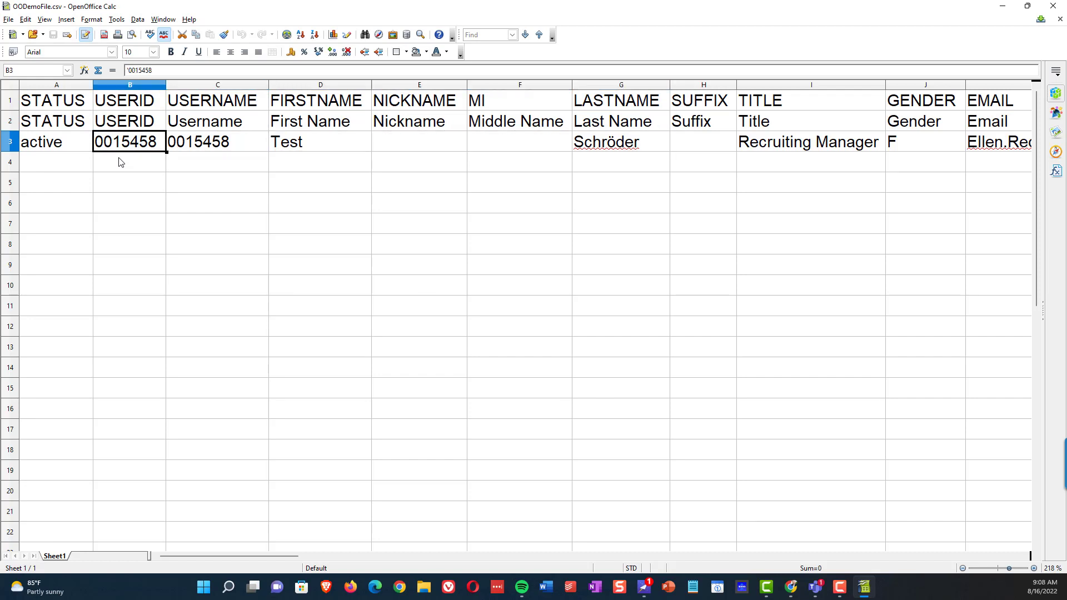
key("Right")
key("Right")
key("Right")
key("Right")
key("Right")
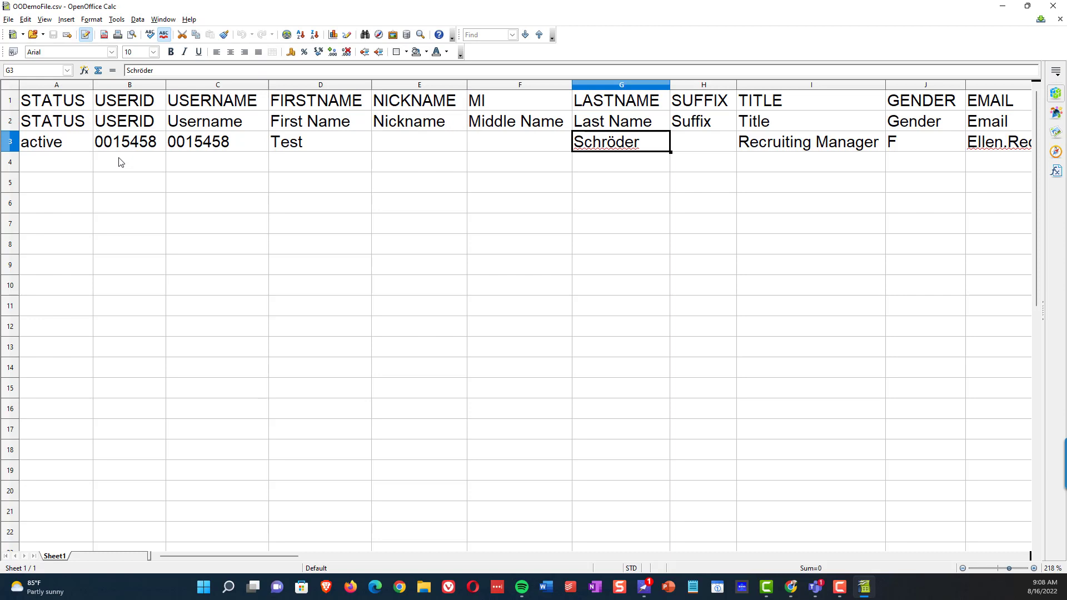